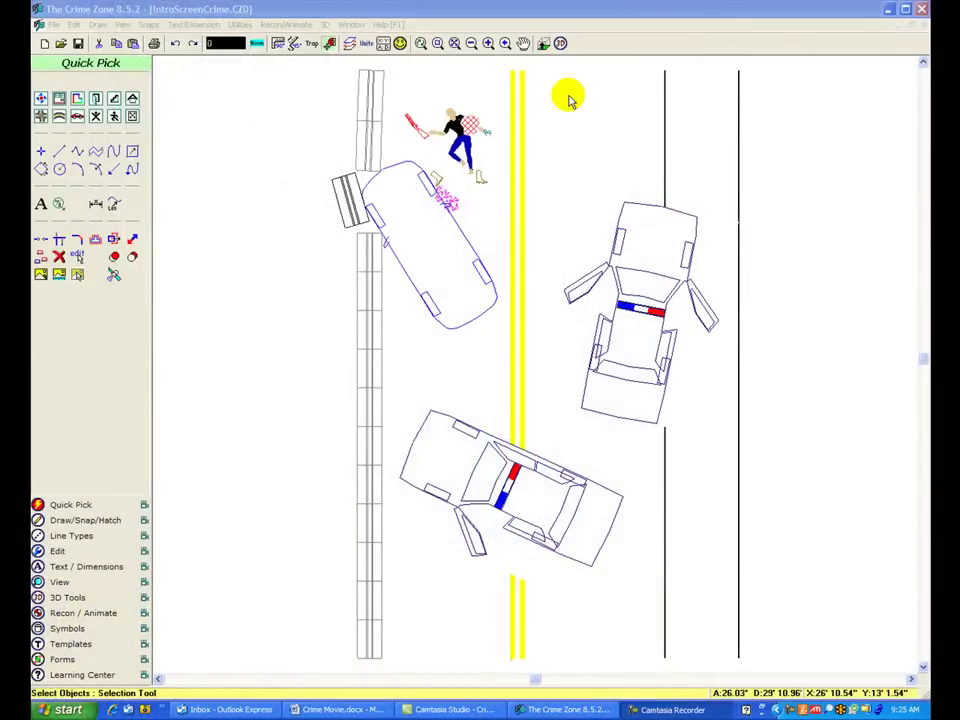
Step: Generate 3D geometry for the crash scene and its cars in the 3D Viewer
click(560, 43)
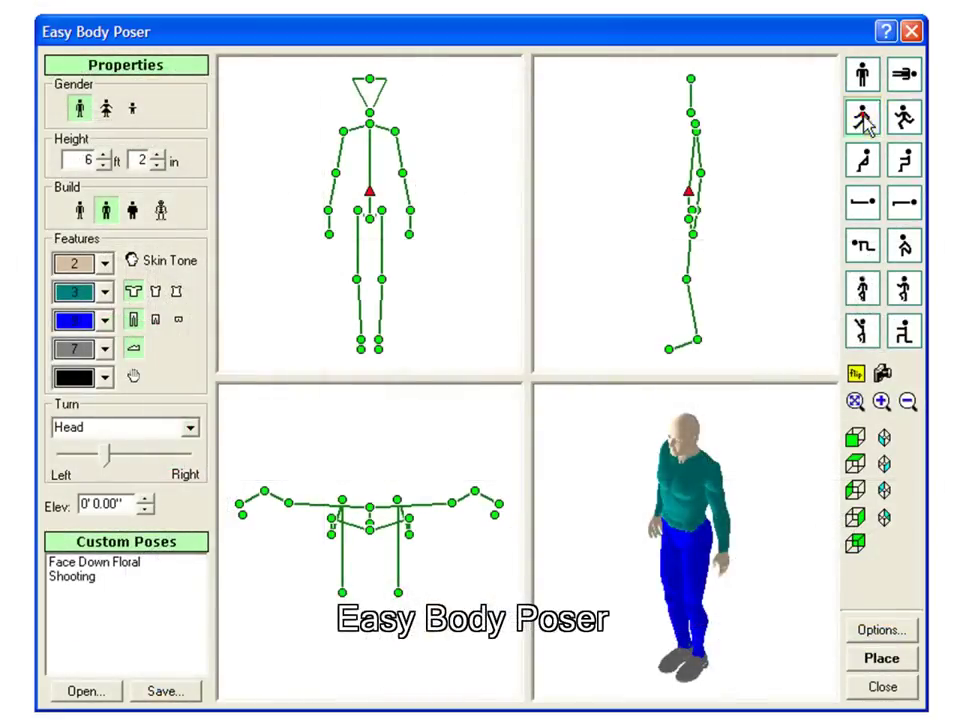
Step: Try the walking, running, seated, kneeling and Face Down Floral poses on the figure
click(863, 116)
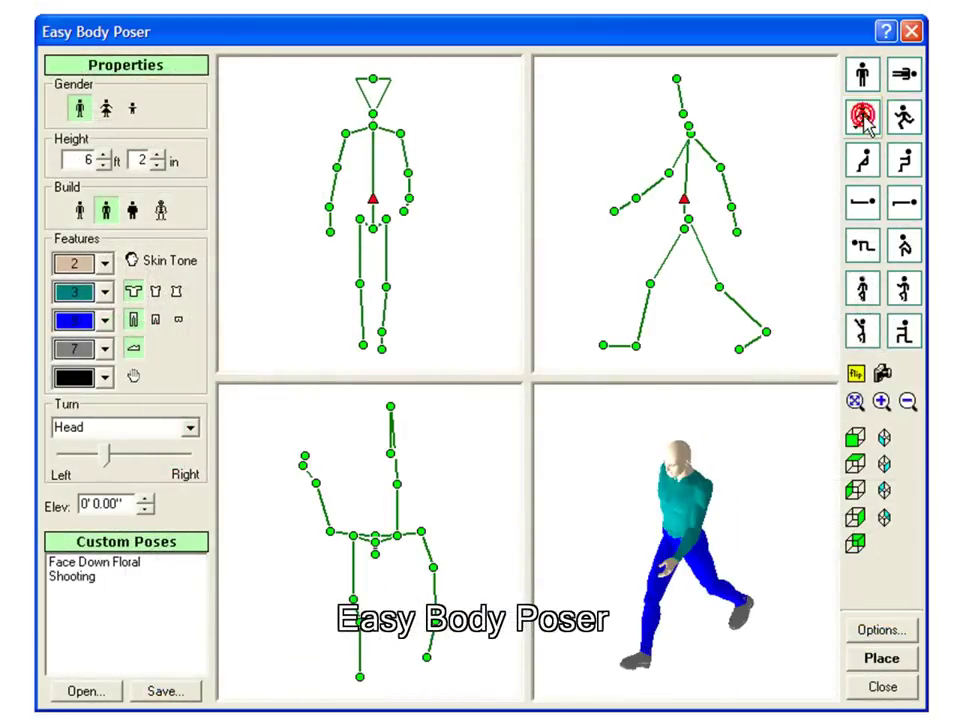
click(905, 118)
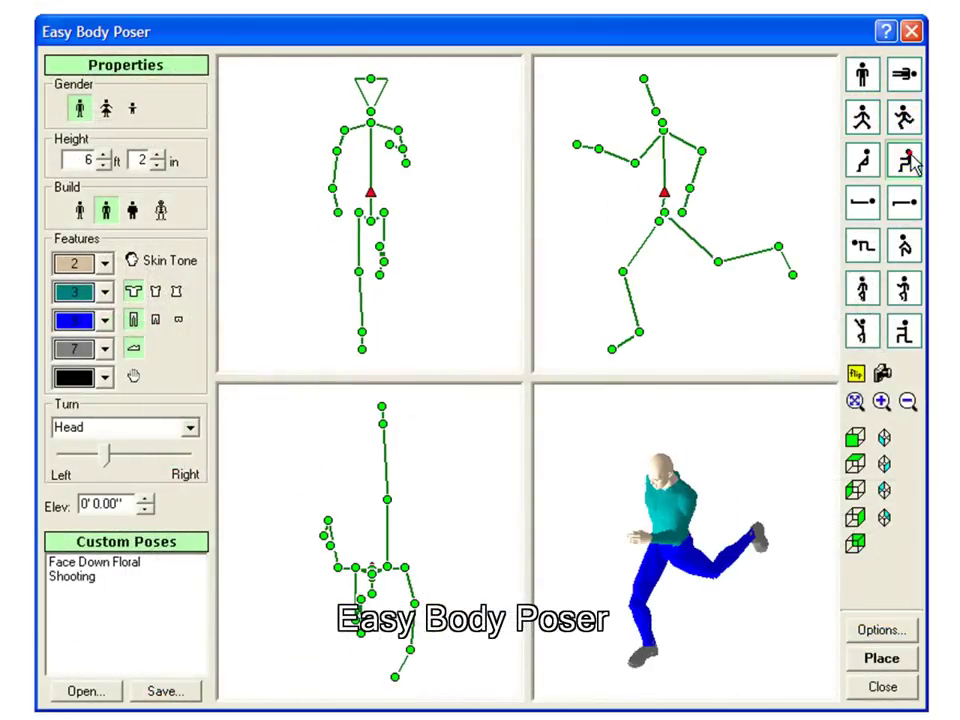
click(912, 163)
click(863, 290)
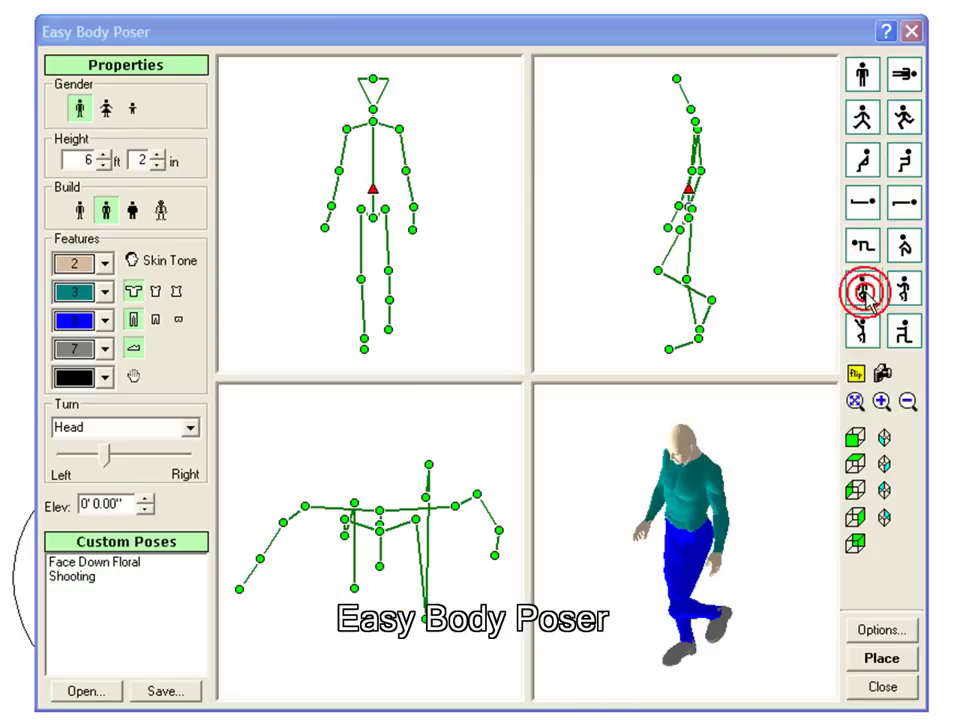
click(907, 328)
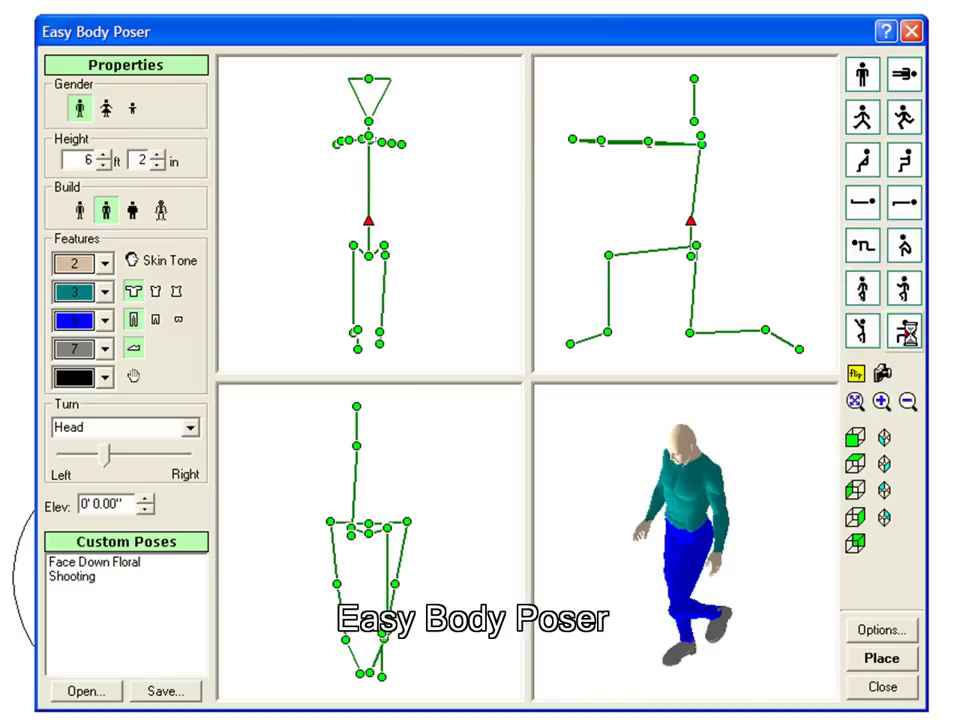
double_click(88, 562)
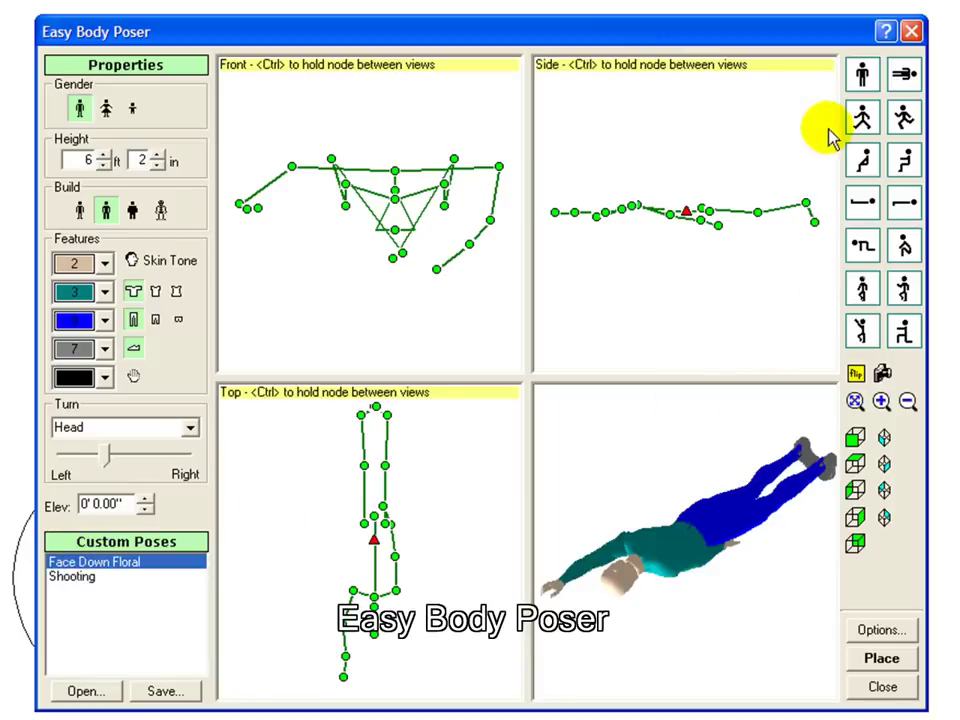
Step: Return the figure to standing, turn it to face front, and change clothing style and skin tone
click(863, 76)
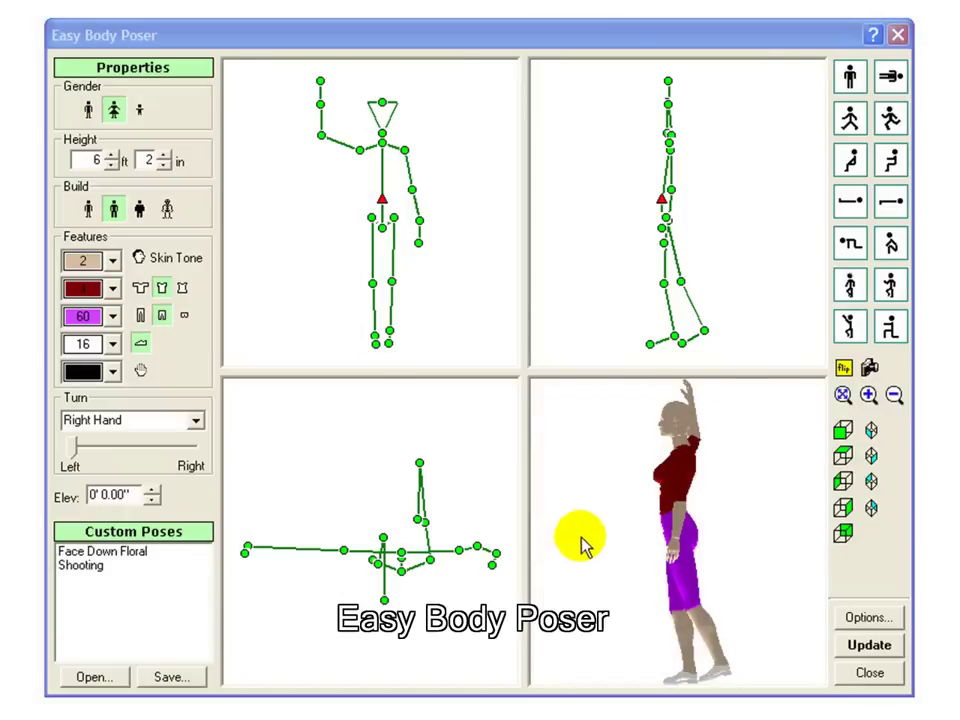
drag(583, 545, 685, 535)
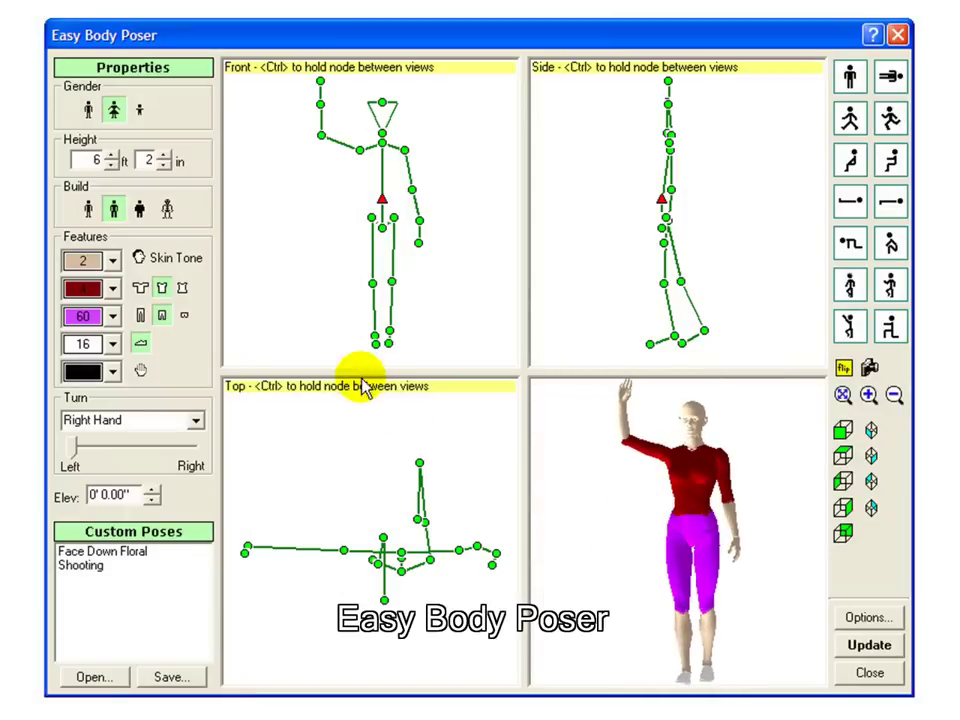
click(152, 314)
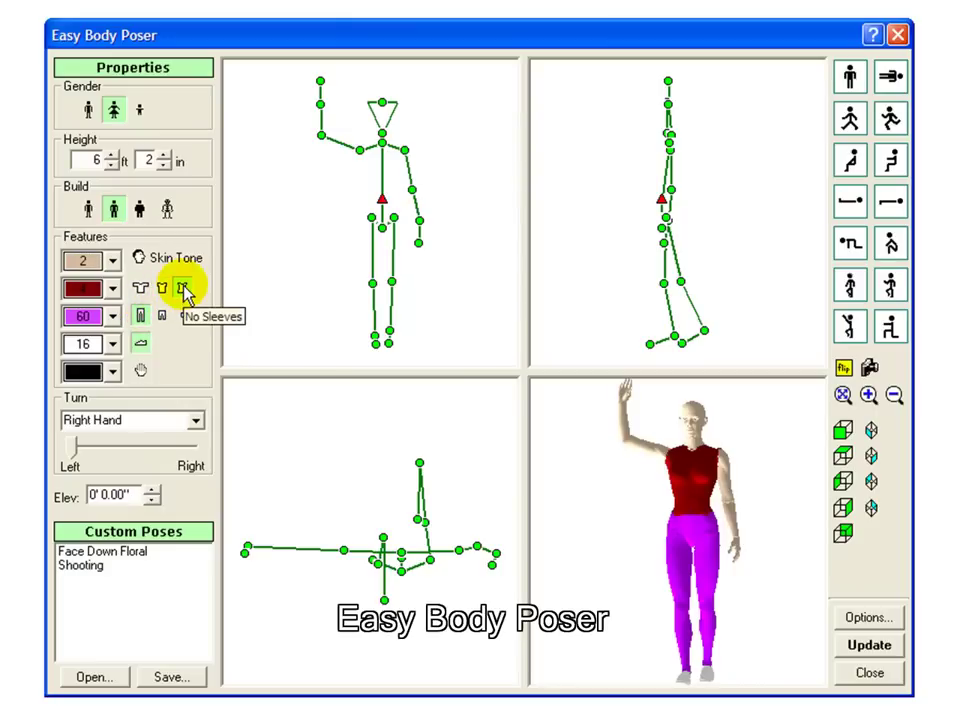
click(113, 261)
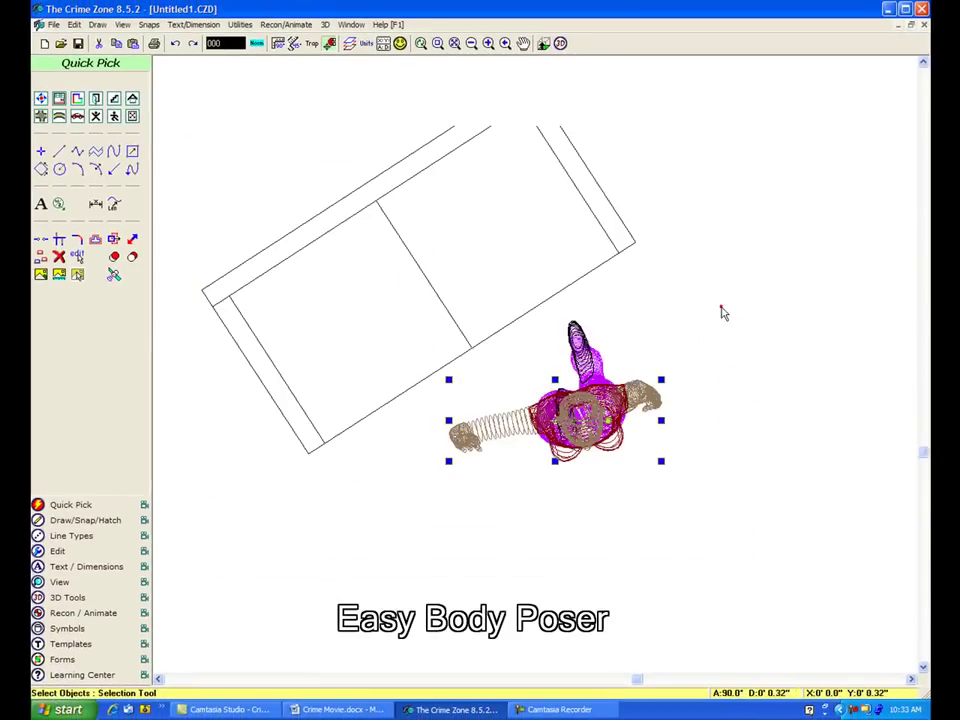
Step: Remove the figure's clothing to a skeleton, place it, and orbit it beside the red couch in 3D
click(560, 43)
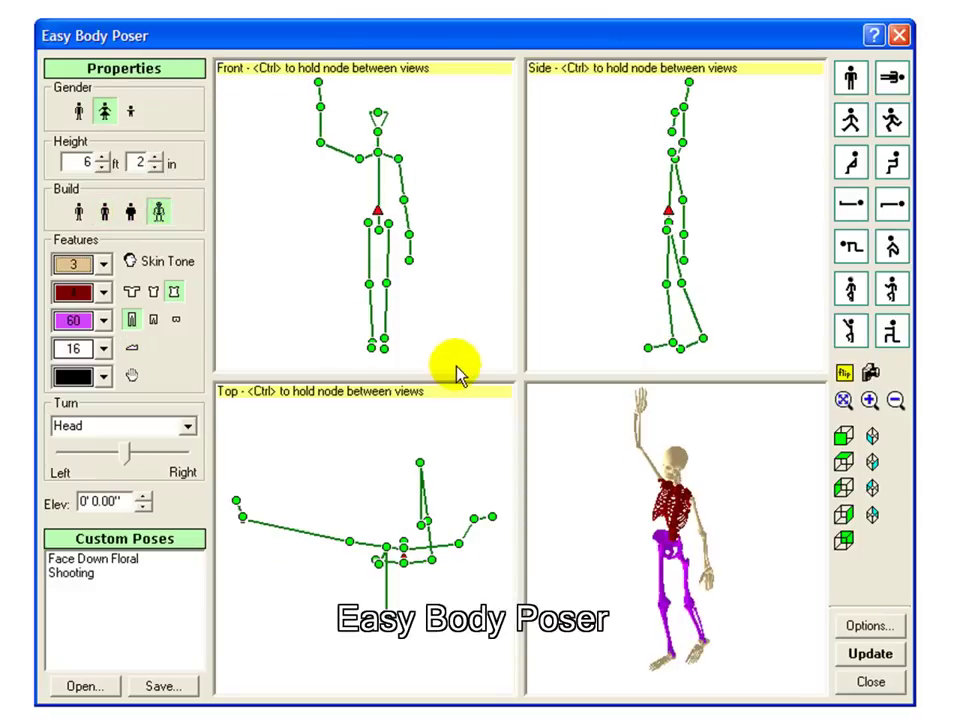
click(176, 294)
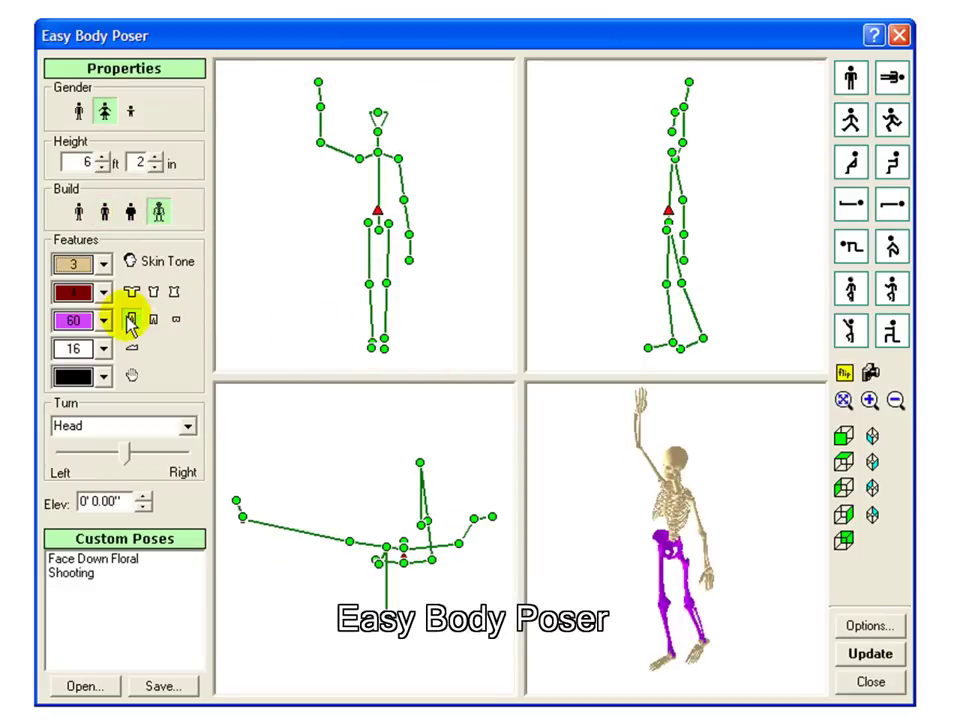
drag(566, 499, 614, 504)
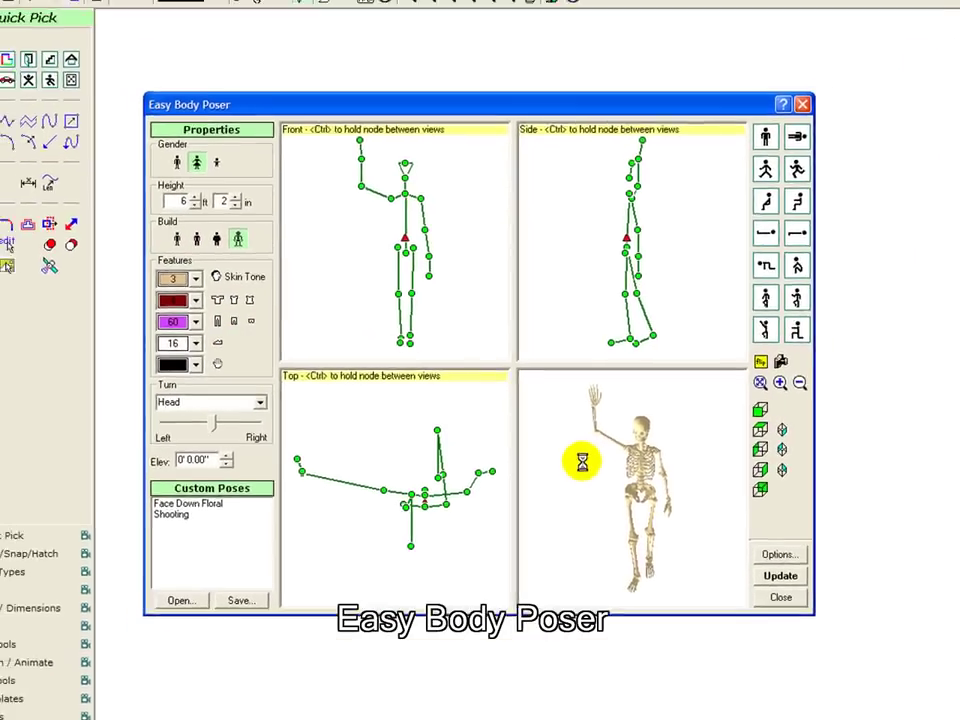
click(724, 540)
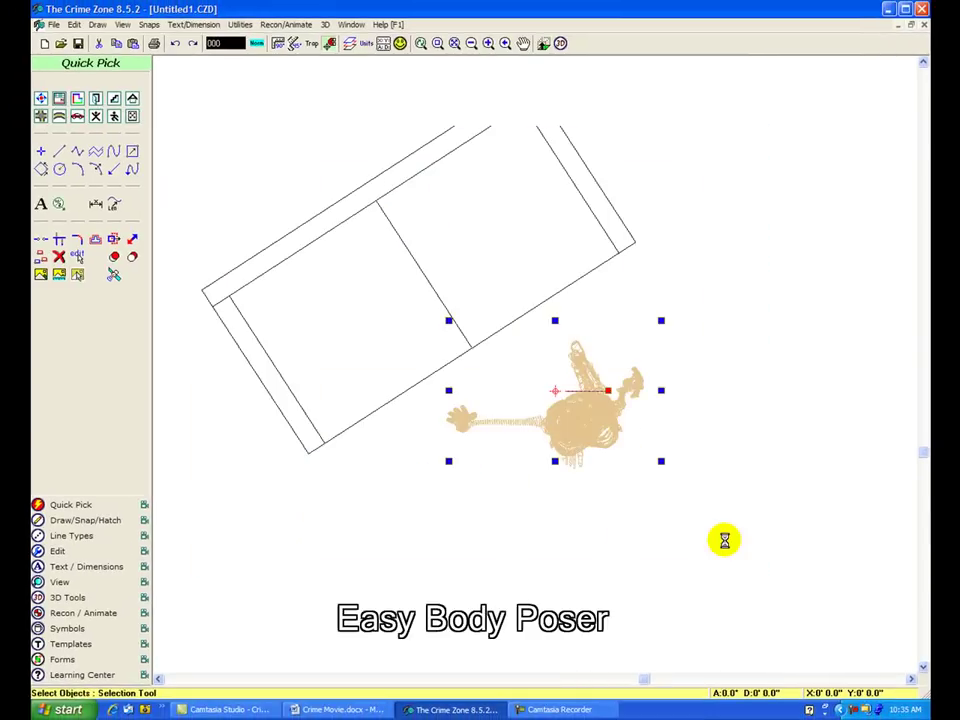
click(560, 47)
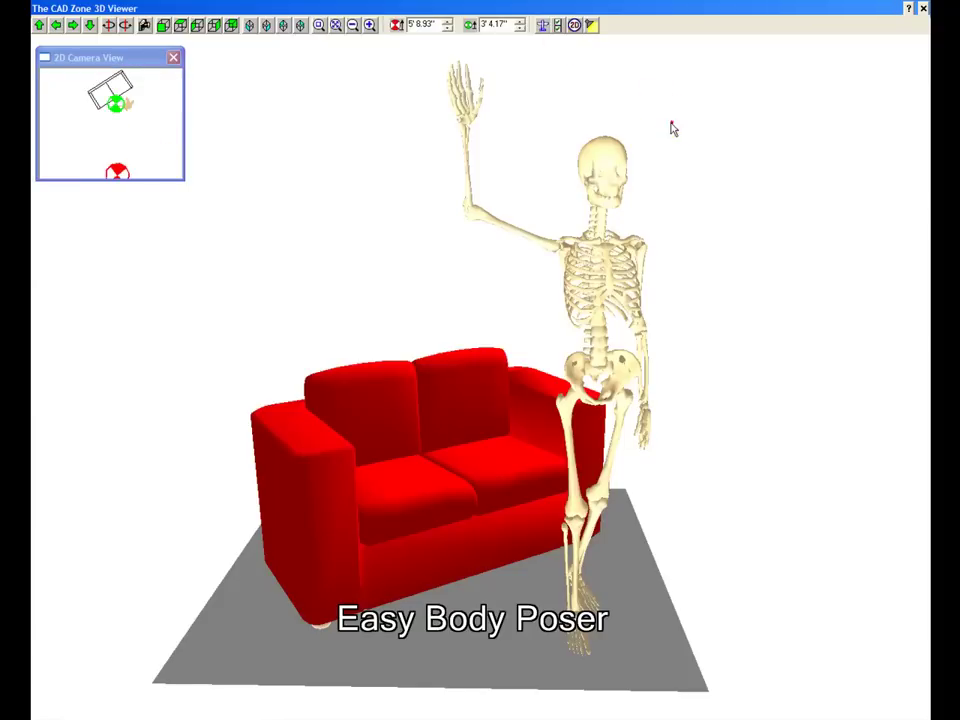
drag(669, 128, 381, 128)
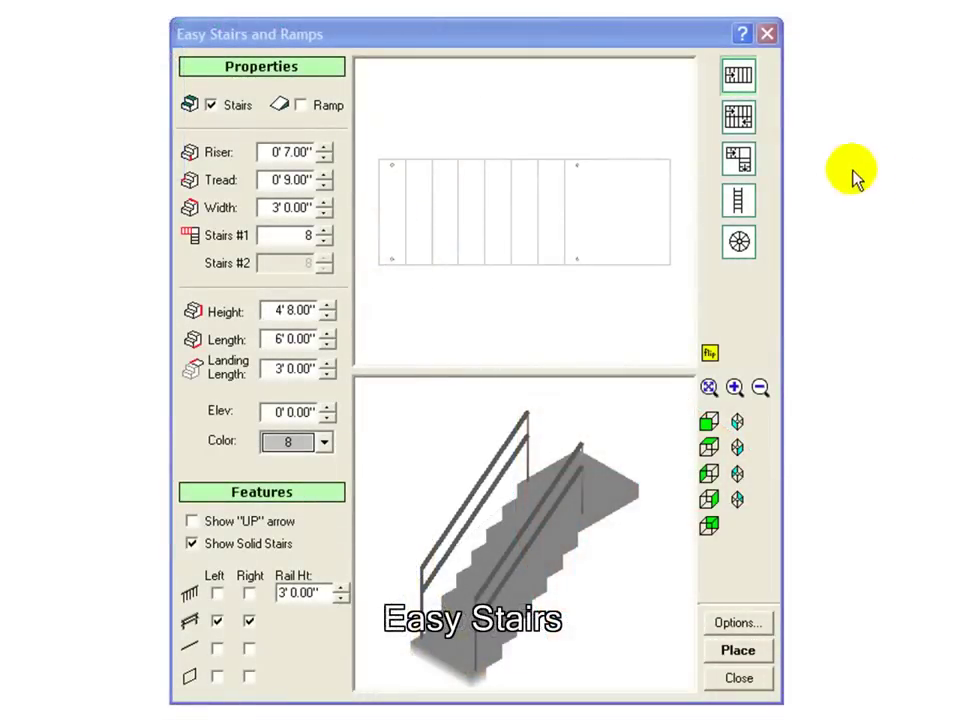
Step: Preview the landing and L-shaped stair layouts from several angles
mouse_move(632, 396)
mouse_down()
mouse_move(624, 463)
mouse_move(489, 476)
mouse_move(605, 468)
mouse_up()
click(745, 120)
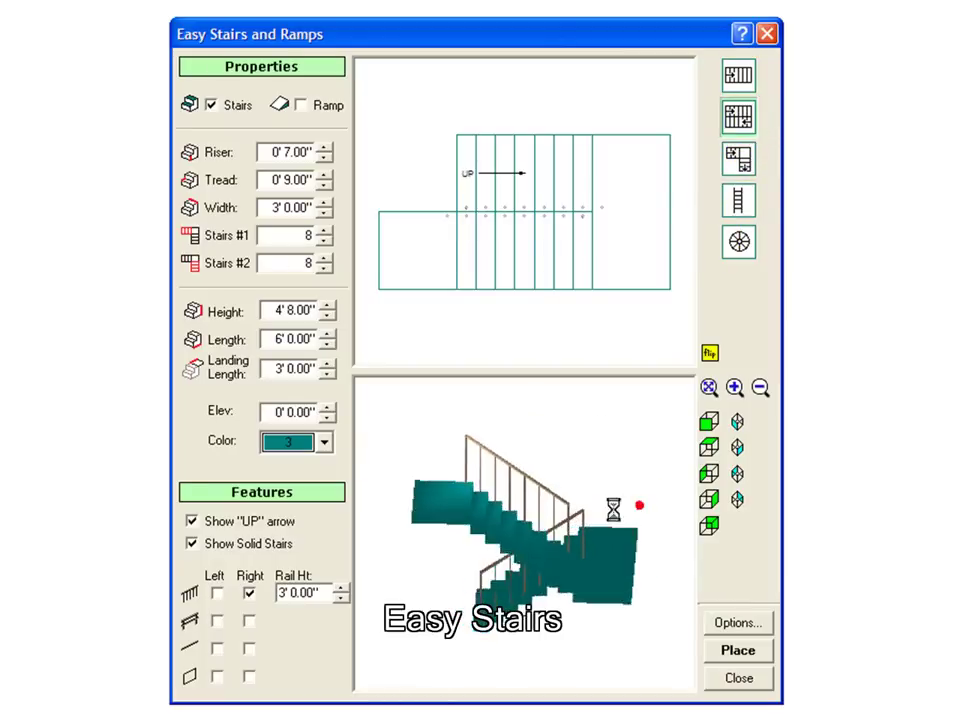
mouse_move(636, 506)
mouse_down()
mouse_move(508, 529)
mouse_move(425, 530)
mouse_move(540, 395)
mouse_up()
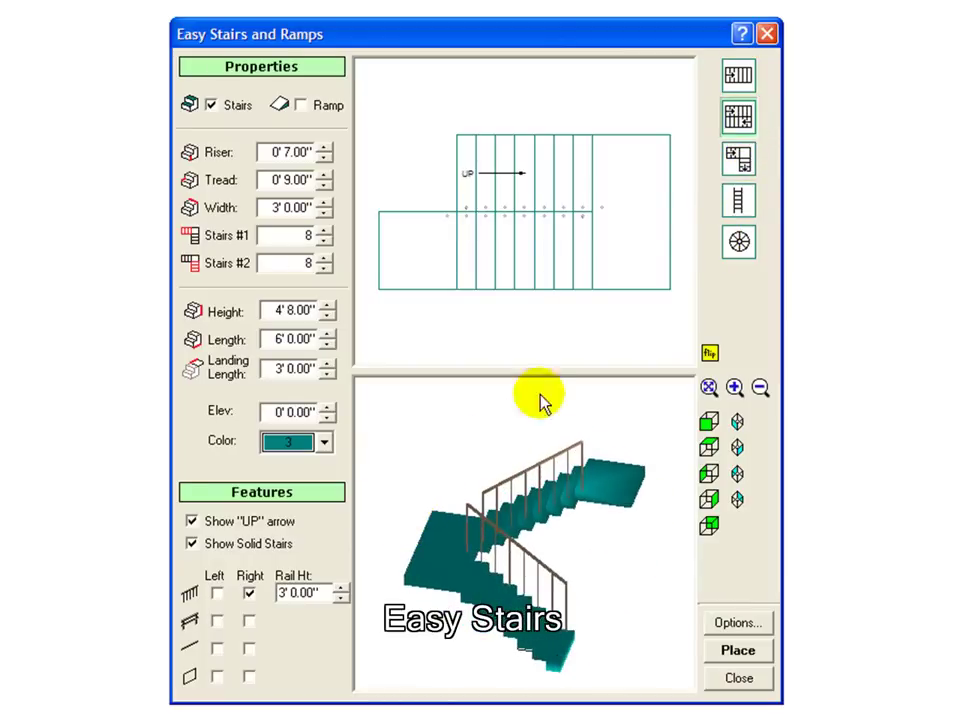
click(737, 159)
mouse_move(634, 382)
mouse_down()
mouse_move(462, 560)
mouse_move(579, 517)
mouse_move(676, 497)
mouse_up()
mouse_move(596, 560)
mouse_down()
mouse_move(655, 508)
mouse_move(427, 505)
mouse_up()
Step: Preview the ladder and spiral staircase types, rotating and zooming each
click(742, 210)
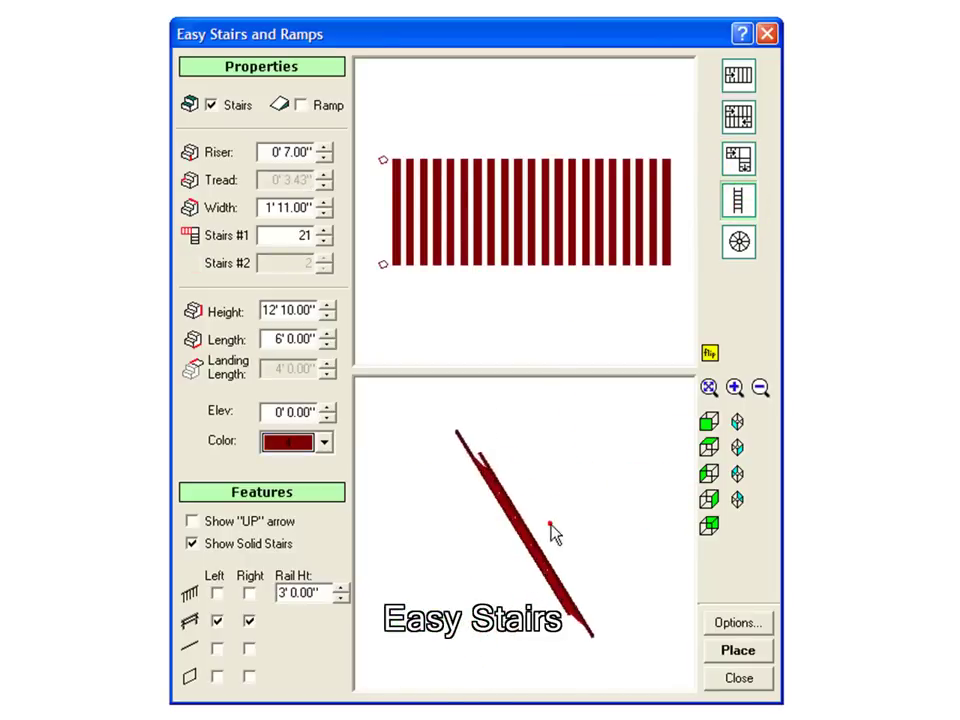
drag(553, 531, 407, 525)
click(742, 240)
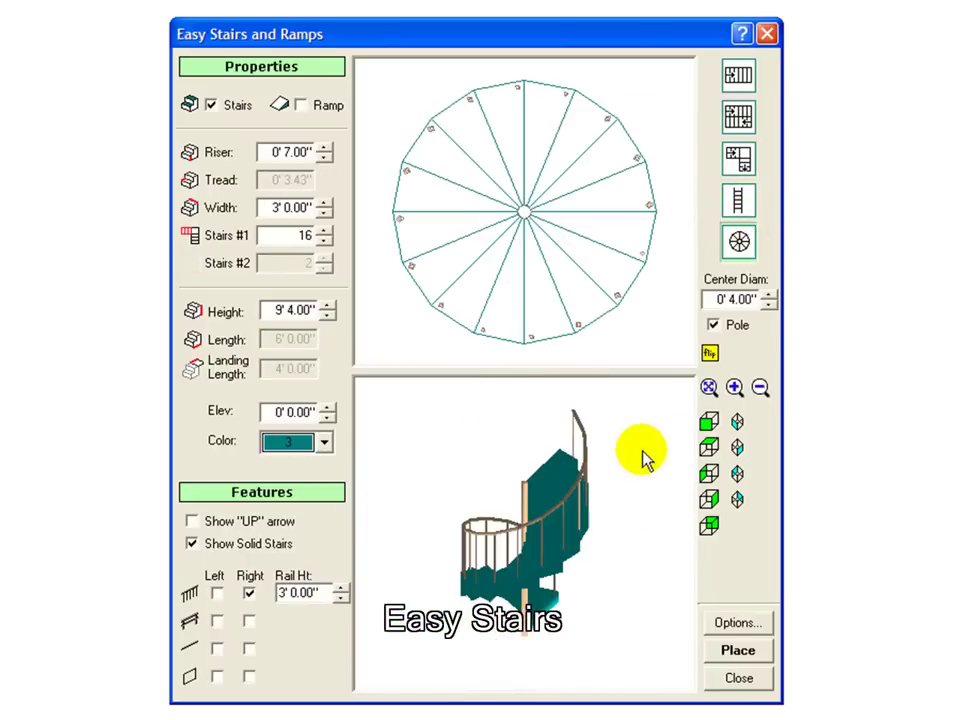
right_drag(619, 446, 606, 579)
drag(606, 579, 615, 489)
mouse_move(612, 484)
right_down()
mouse_move(597, 627)
mouse_move(572, 581)
right_up()
drag(572, 581, 420, 579)
right_drag(420, 579, 574, 568)
mouse_move(574, 568)
mouse_down()
mouse_move(540, 452)
mouse_move(490, 454)
mouse_up()
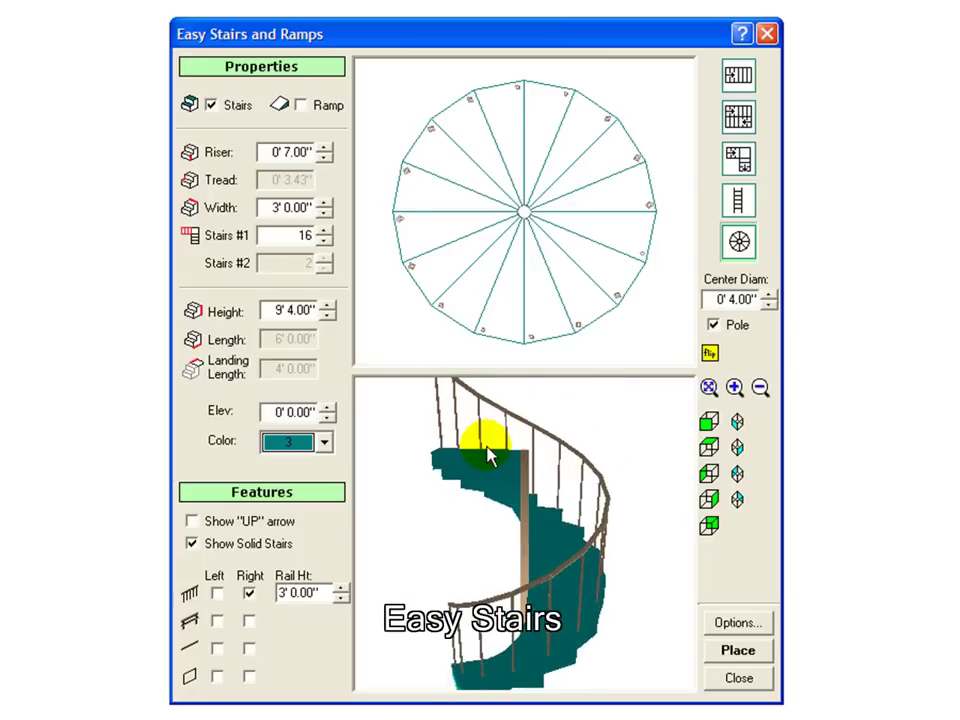
Step: Preview a straight-run ramp with both handrails removed
click(738, 78)
click(302, 104)
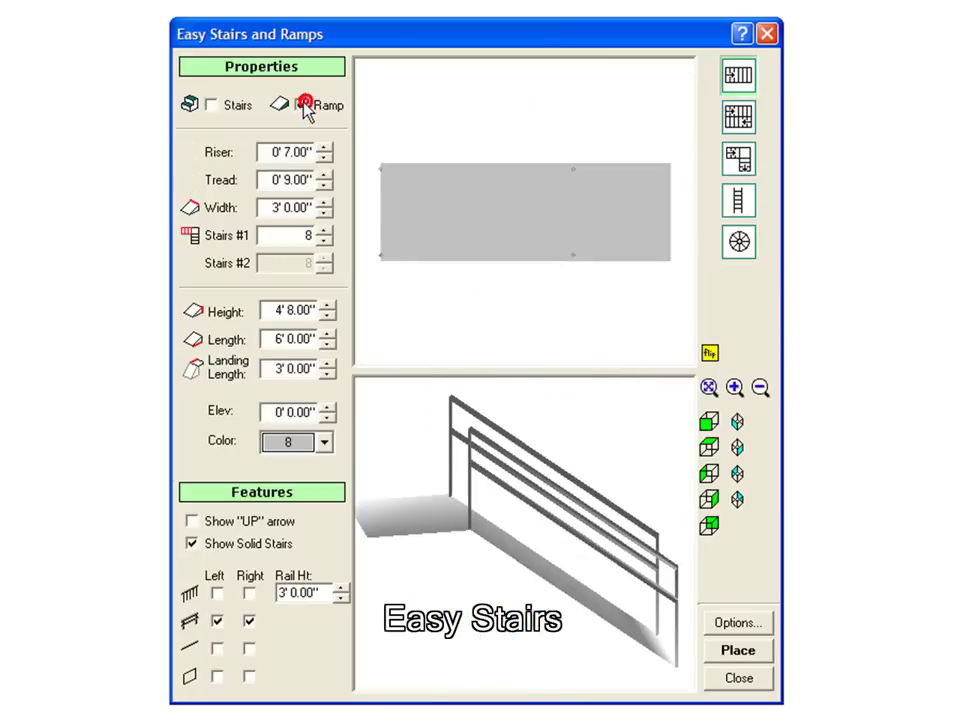
click(218, 622)
click(249, 622)
mouse_move(497, 589)
mouse_down()
mouse_move(392, 606)
mouse_move(368, 589)
mouse_up()
mouse_move(547, 571)
mouse_down()
mouse_move(521, 584)
mouse_move(480, 576)
mouse_up()
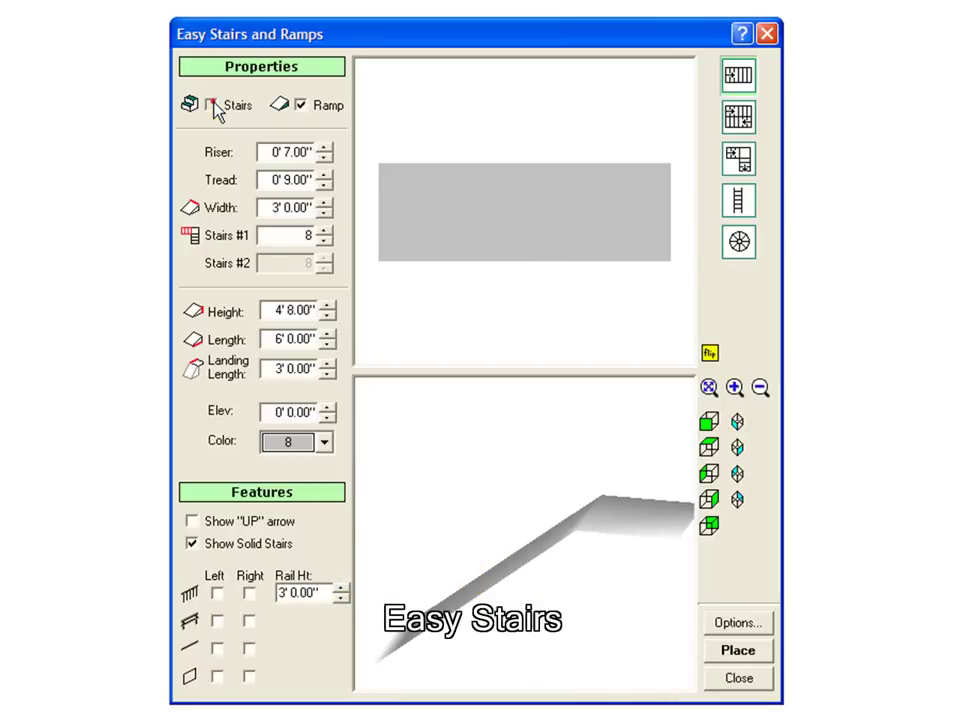
Step: Set up straight stairs with left and right handrails and 8 steps
click(211, 104)
drag(428, 471, 510, 477)
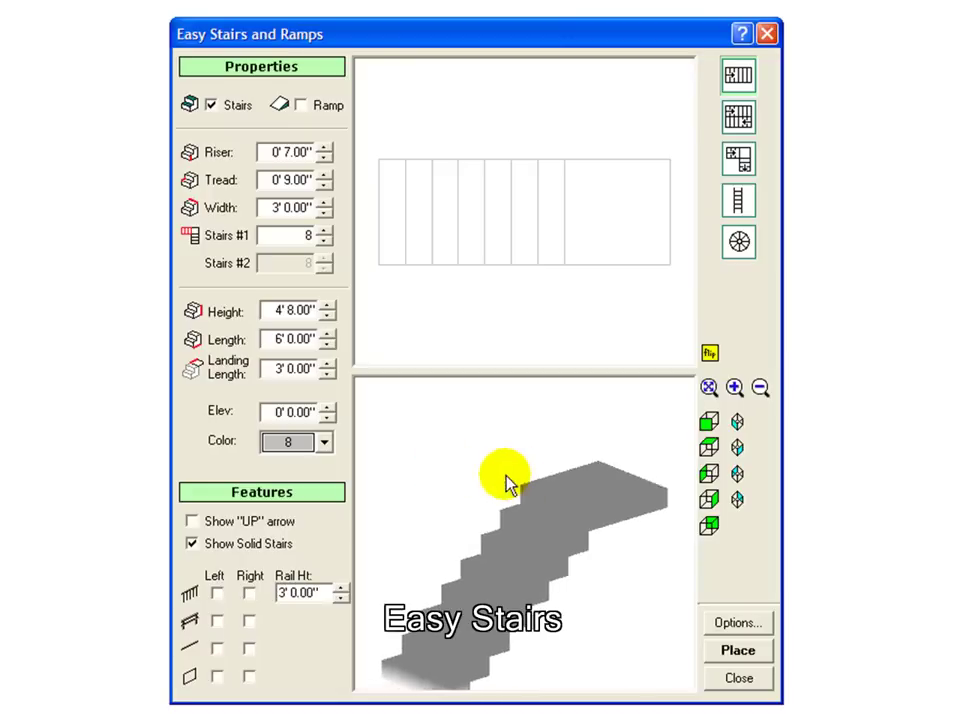
click(217, 593)
click(249, 593)
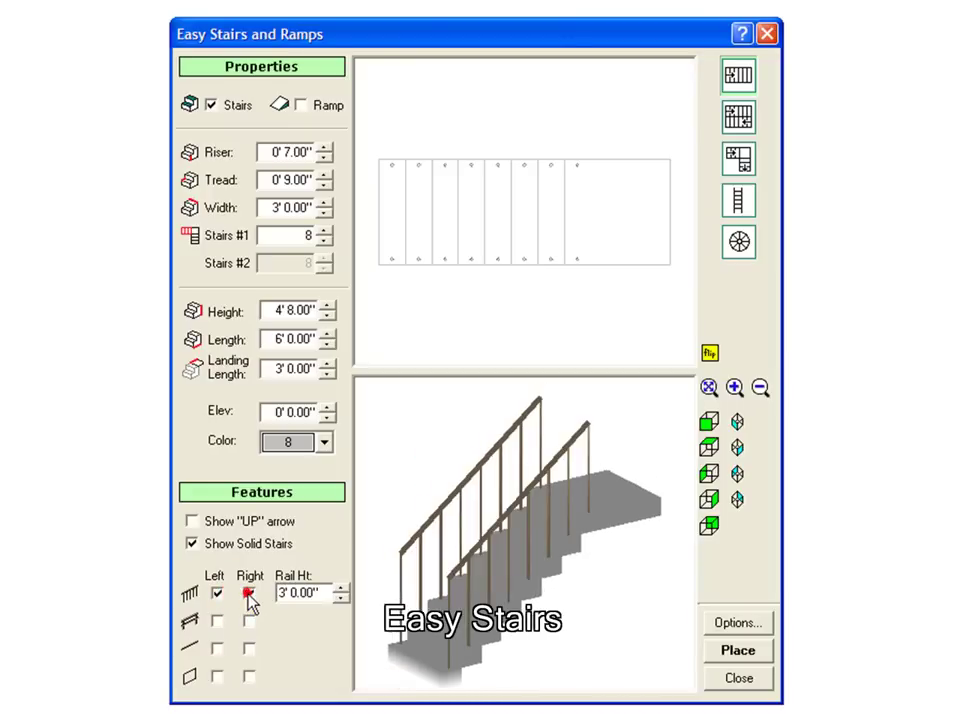
click(325, 231)
click(325, 231)
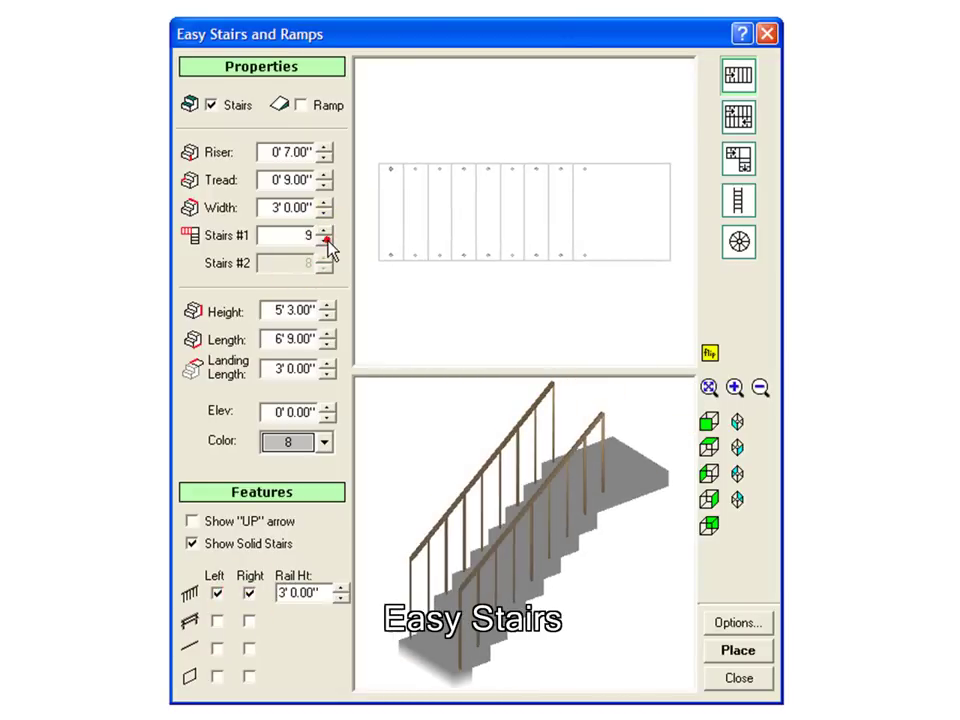
click(326, 241)
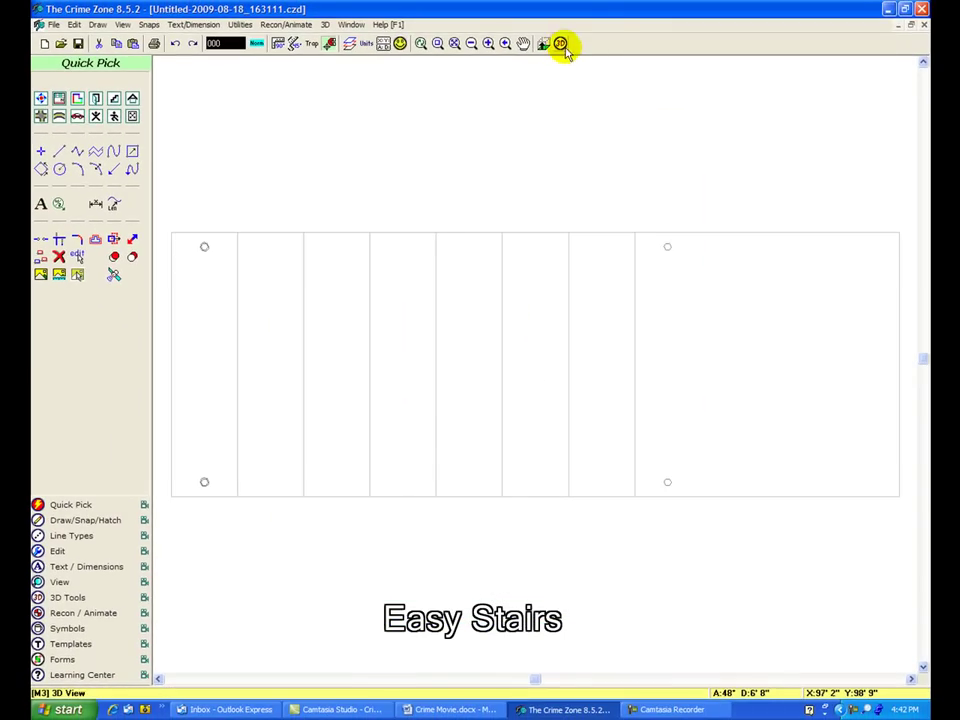
Step: Place the eight-step stair and orbit around it in the 3D Viewer
click(561, 42)
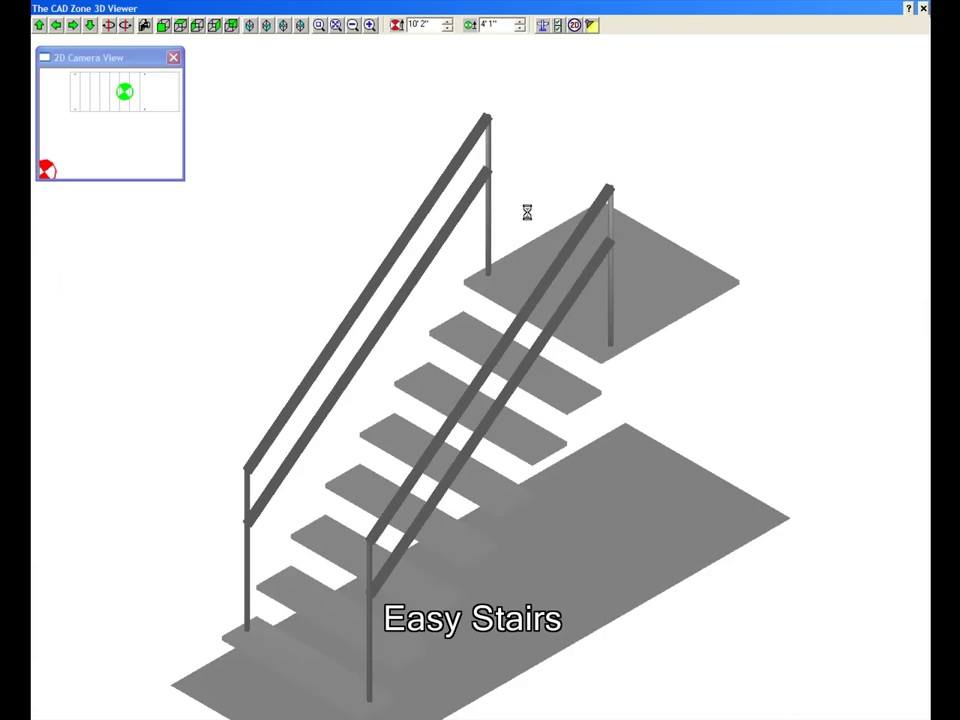
drag(515, 218, 321, 229)
drag(568, 229, 349, 257)
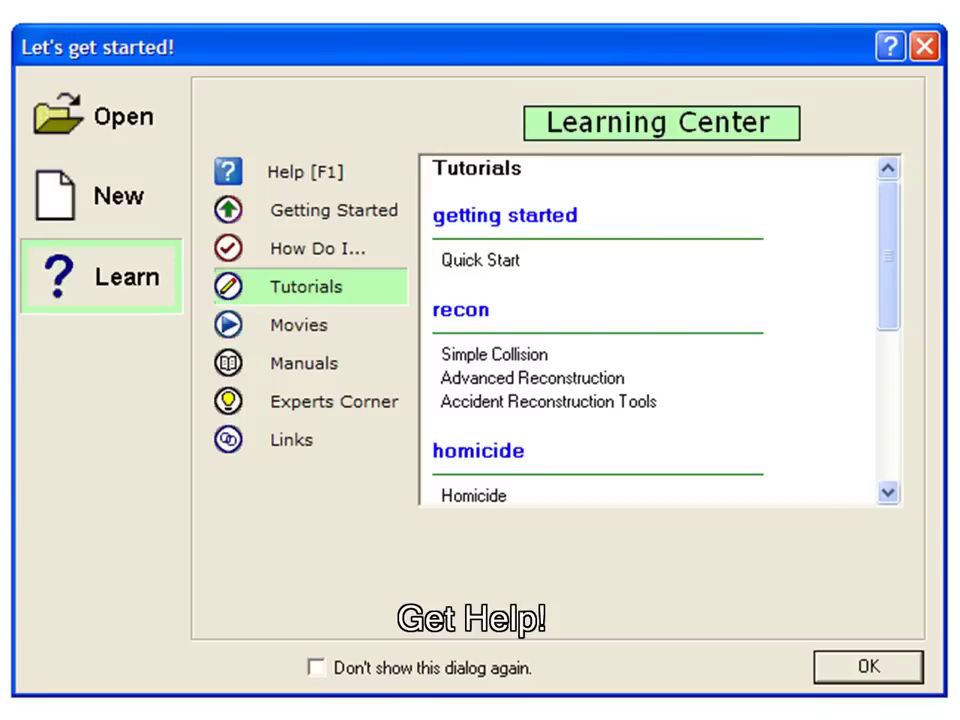
Step: Browse the Learning Center's movie and manual lists, then the Quick Pick movie list
click(288, 330)
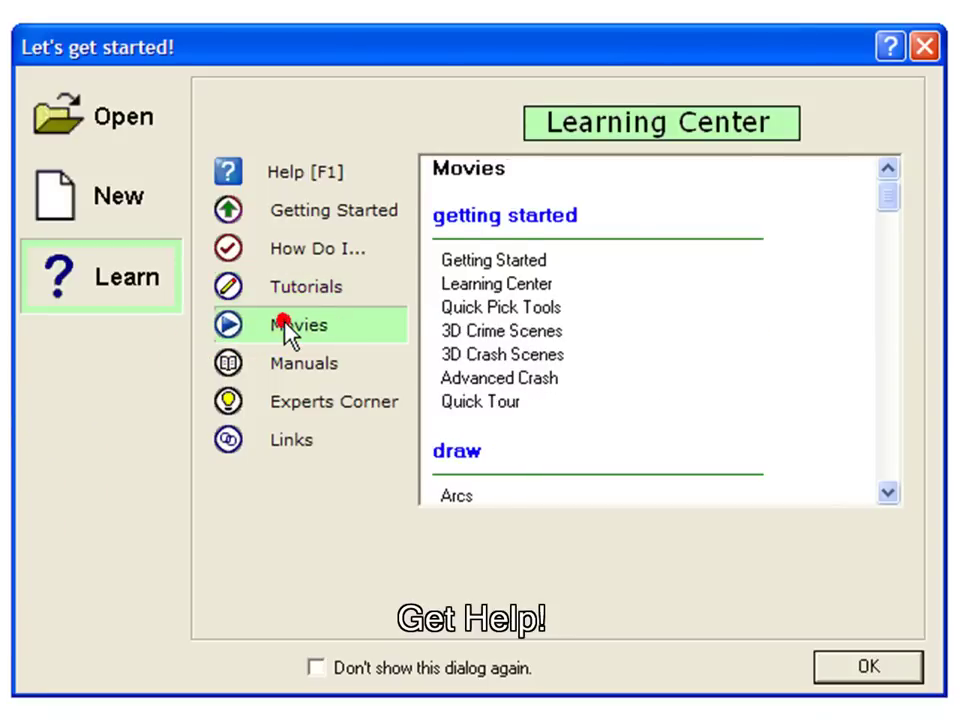
click(290, 365)
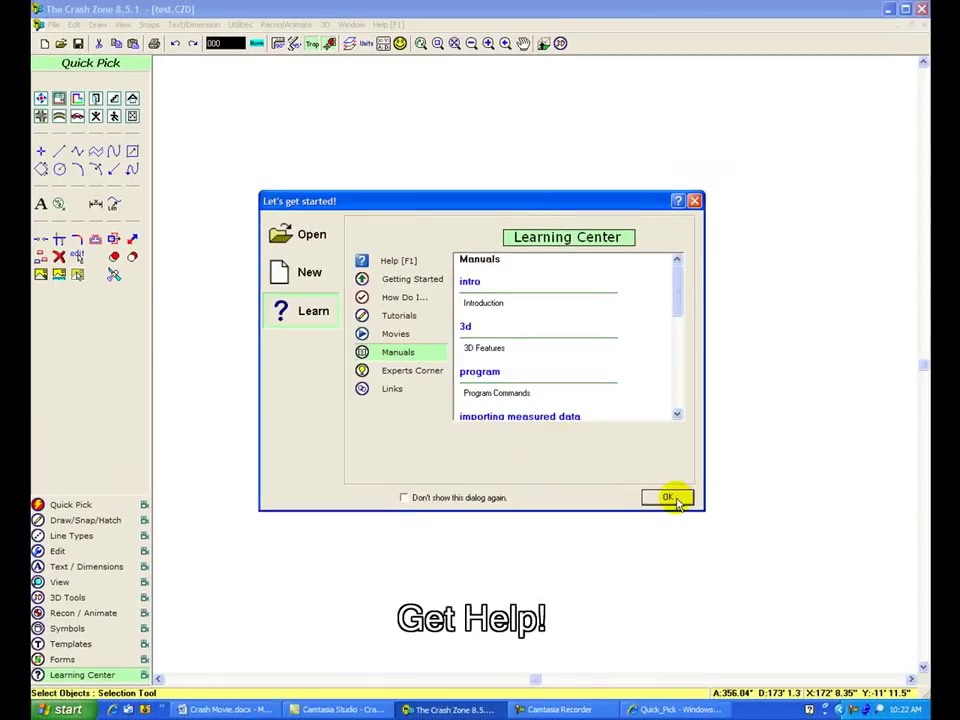
click(672, 498)
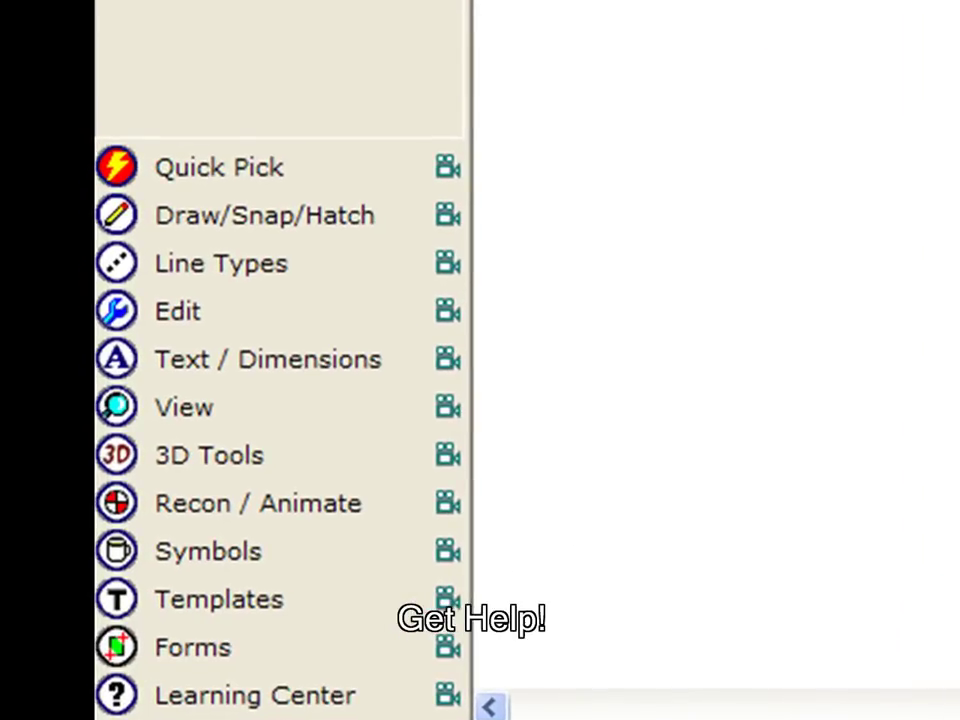
click(440, 166)
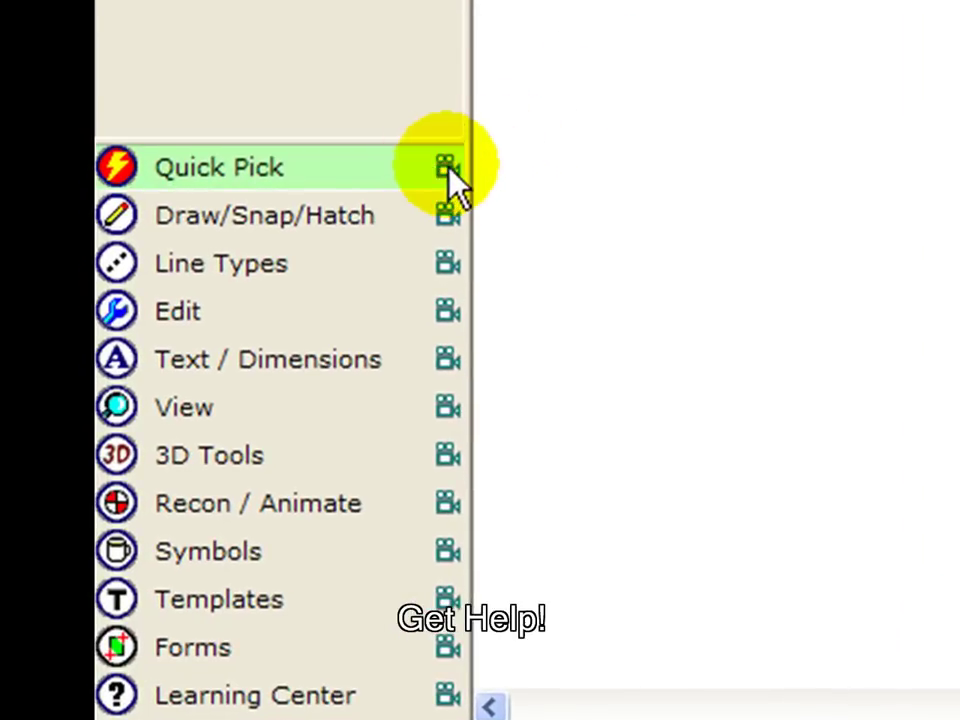
click(448, 168)
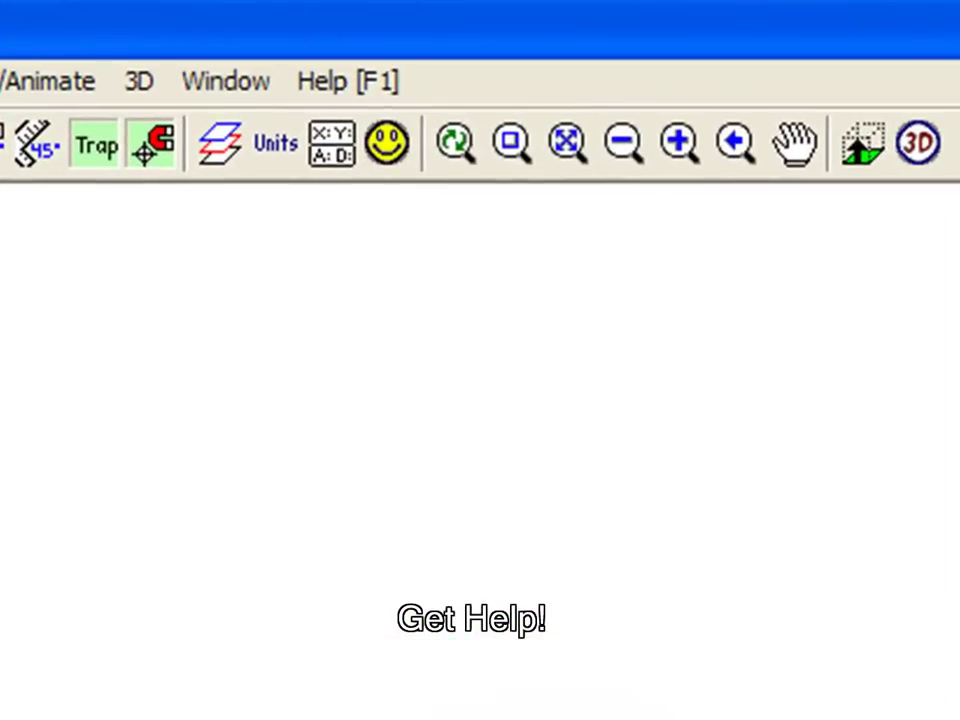
Step: Look over the Help menu, then open the Easy Stairs and Ramps help page
click(352, 82)
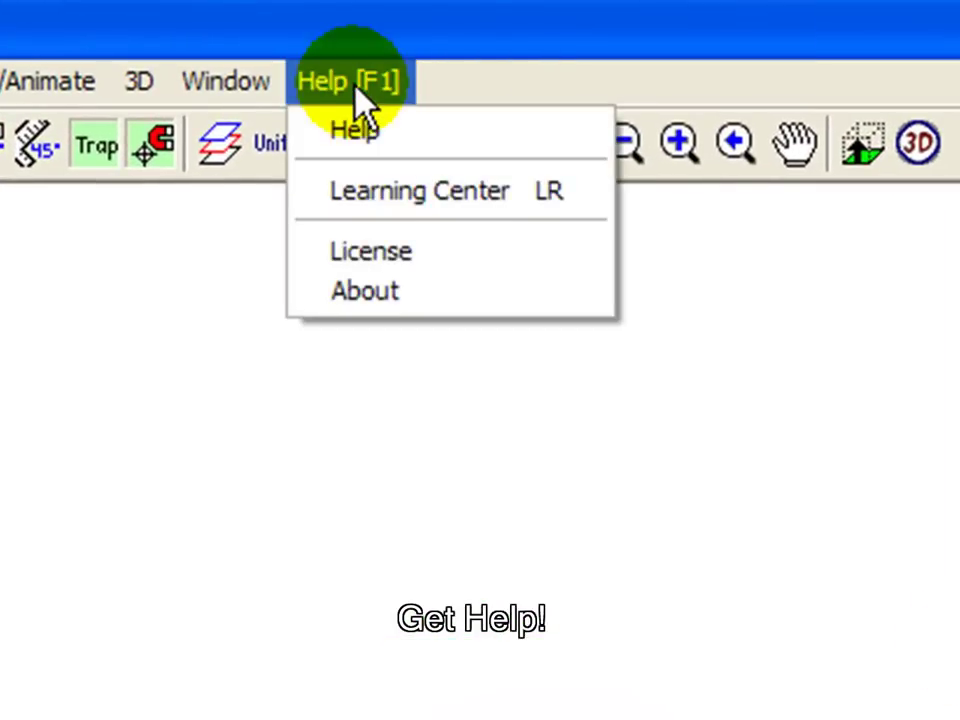
click(286, 224)
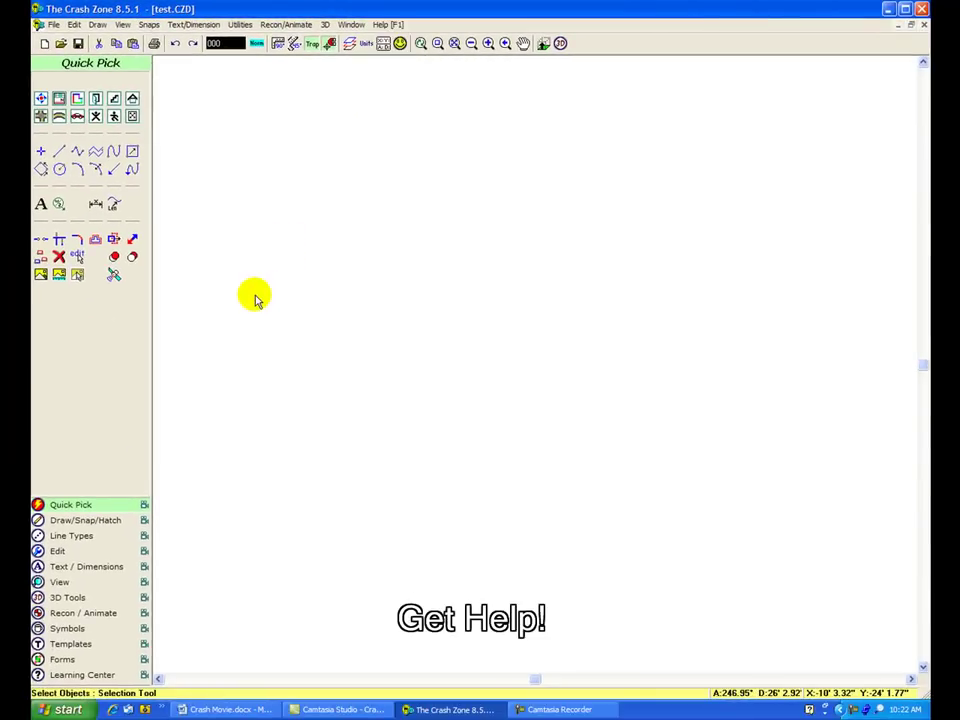
click(113, 100)
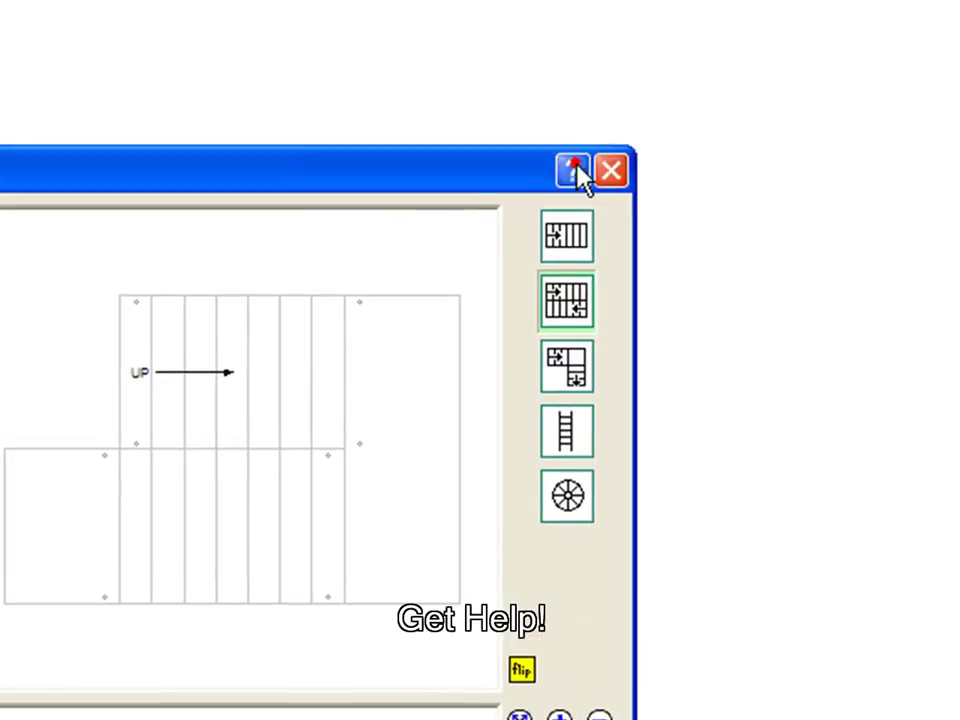
click(578, 170)
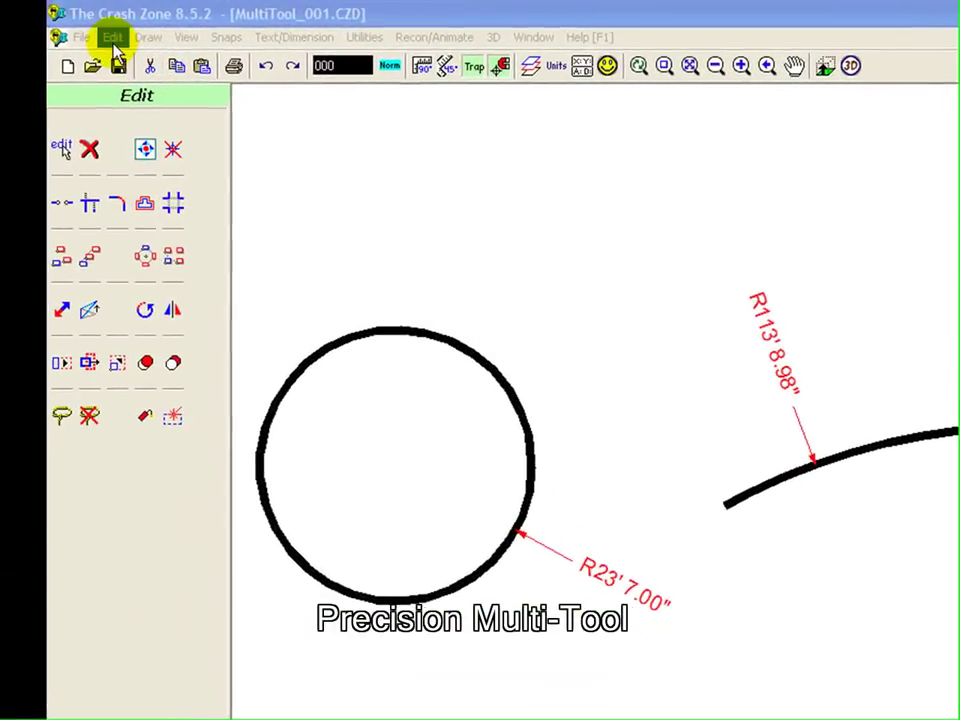
Step: Open the Edit menu to show its commands, then close it
click(73, 25)
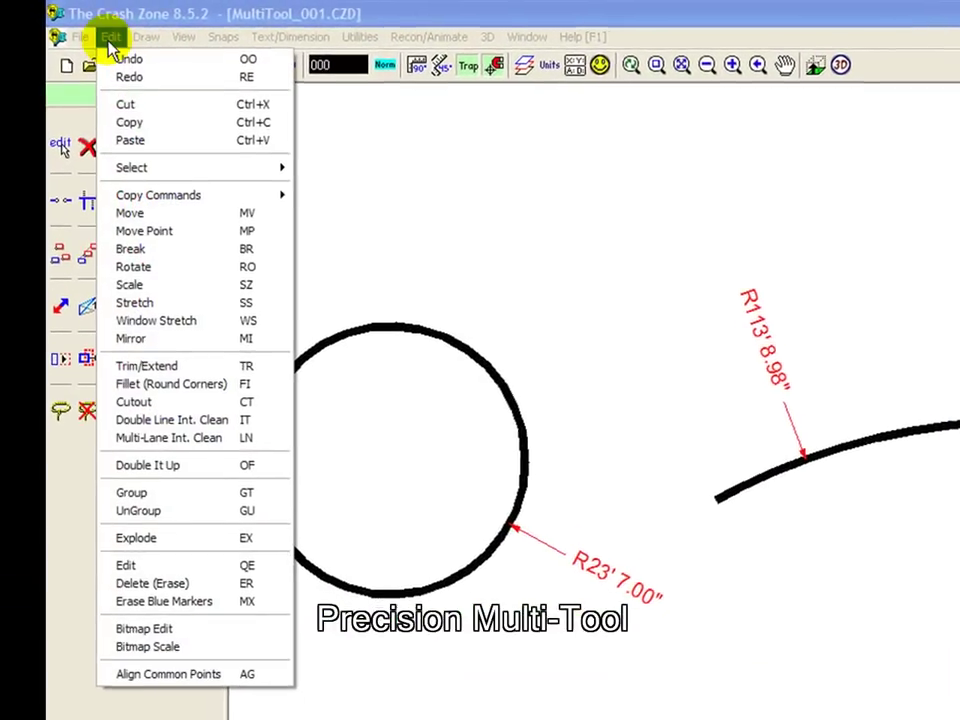
click(308, 180)
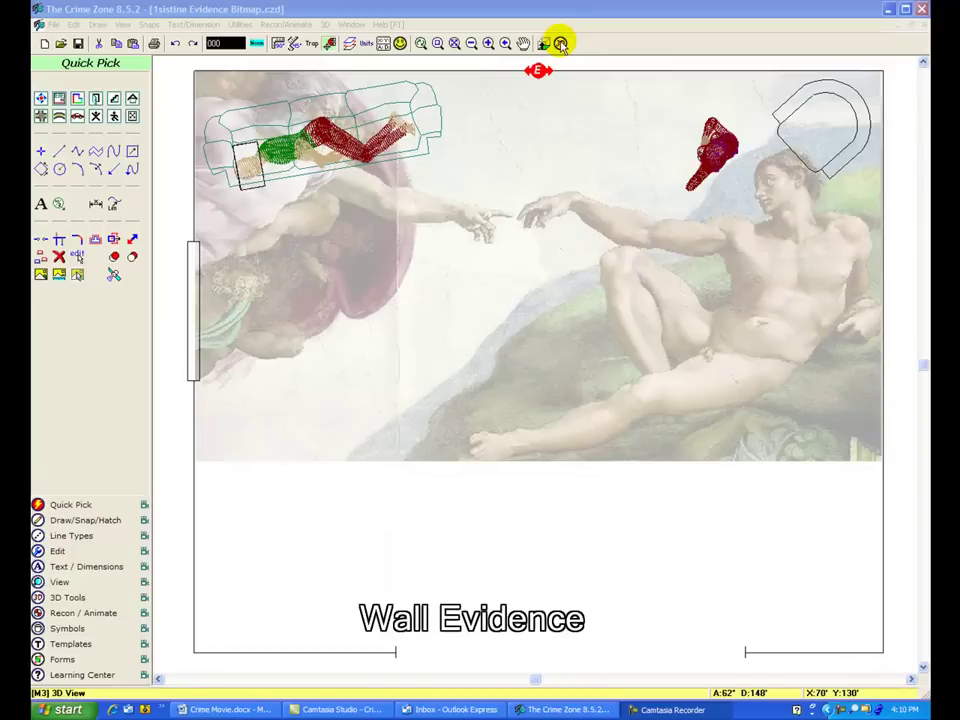
Step: Generate the evidence room in 3D and walk the camera forward toward the Mona Lisa
click(560, 43)
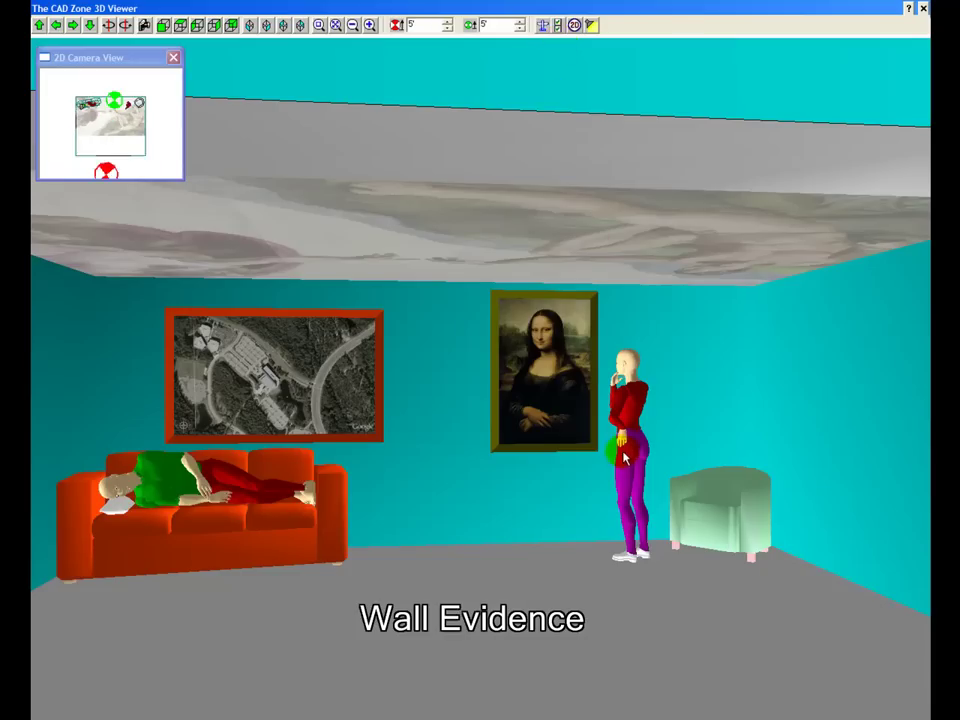
key(Up)
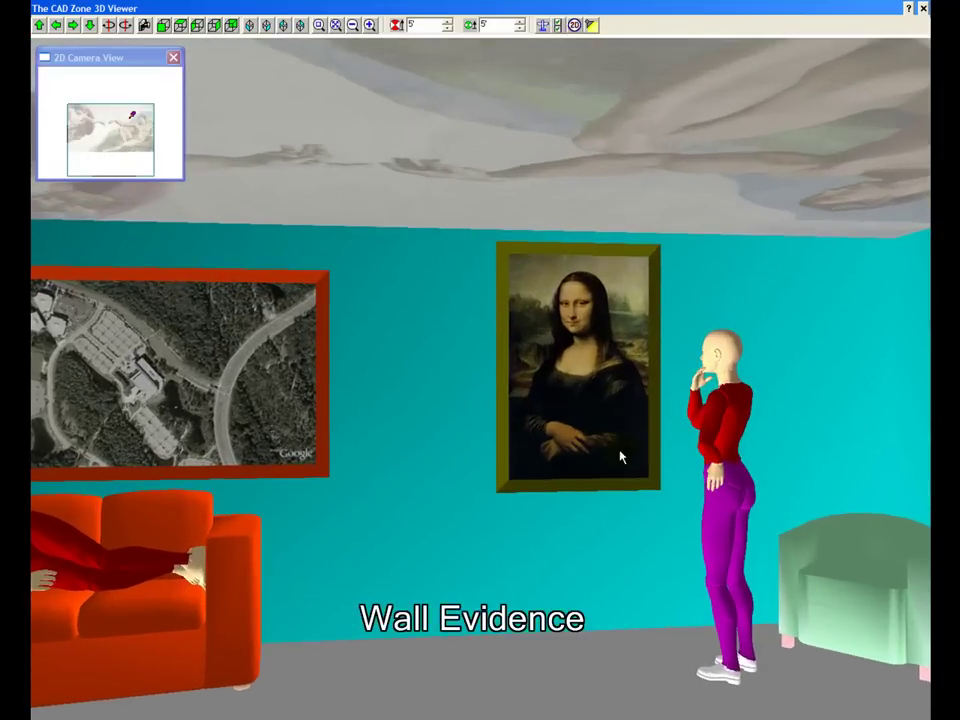